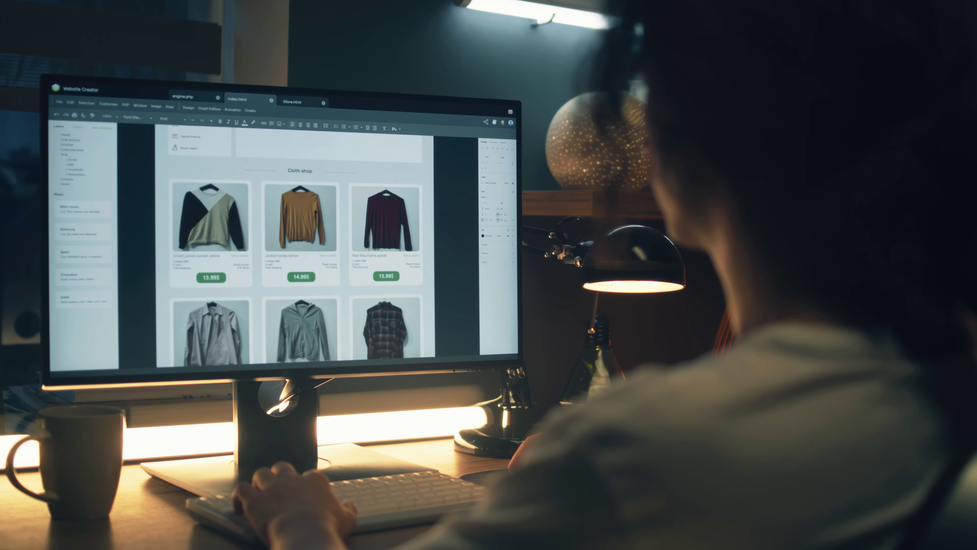
{"action": "scroll", "coordinate": [293, 246], "scroll_direction": "up", "scroll_amount": 2}
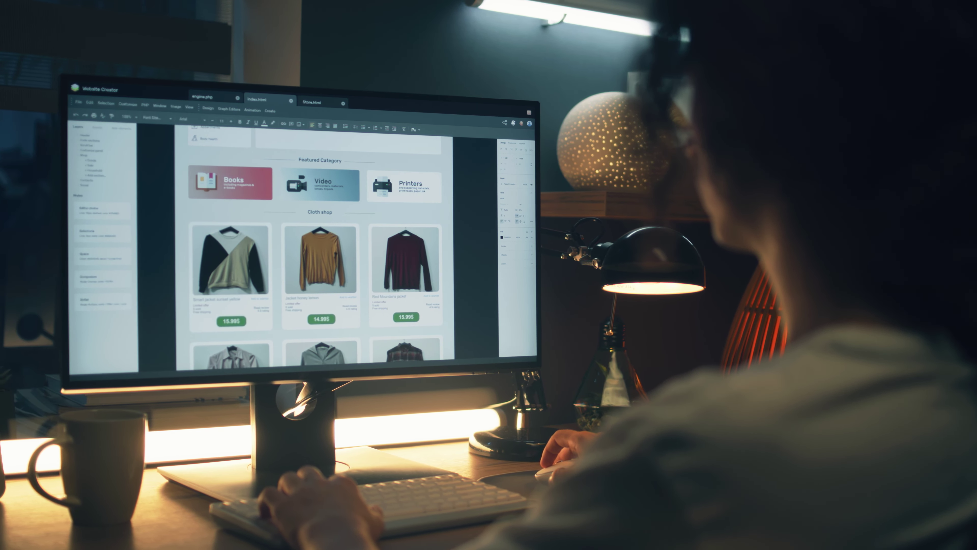
{"action": "key", "text": "ctrl+shift+Tab"}
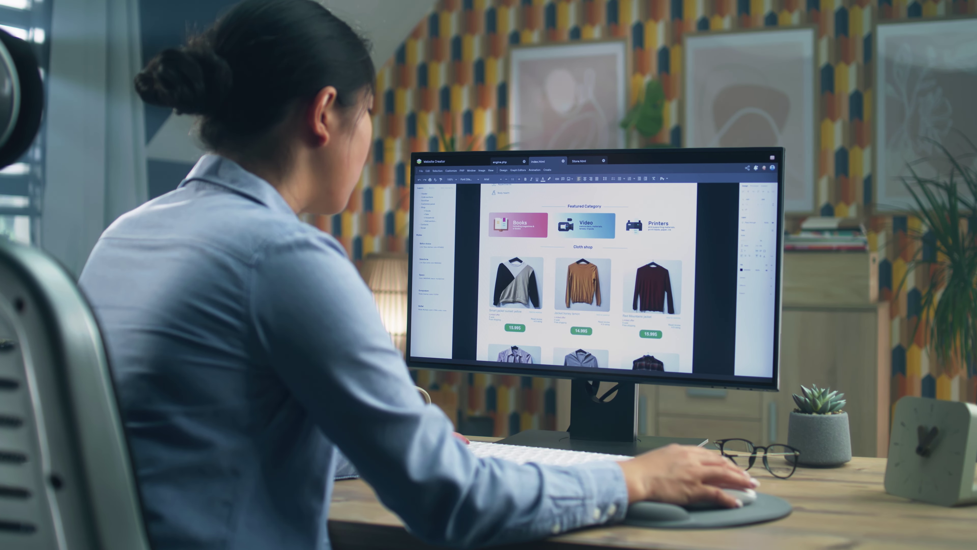
{"action": "key", "text": "ctrl+Tab"}
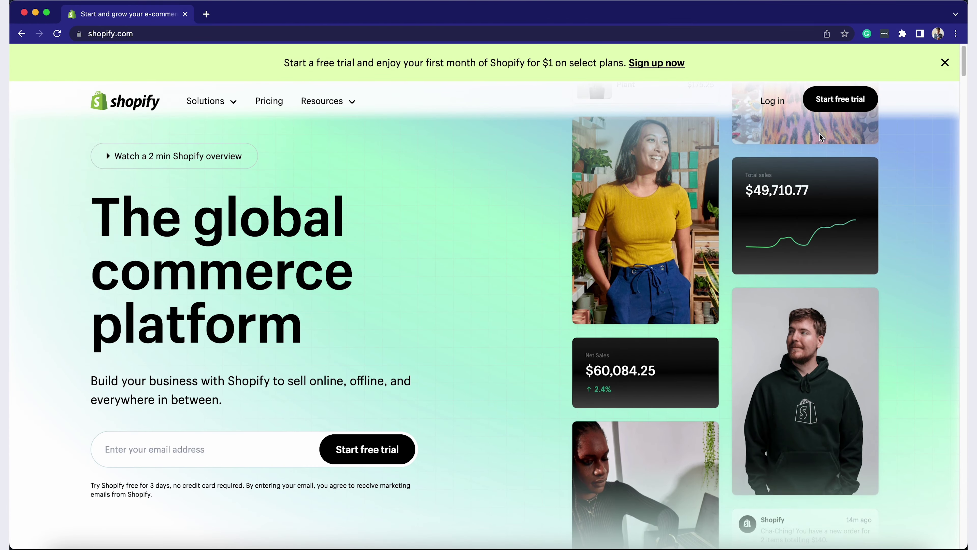
- Log in from the Shopify home page to open the BlueTuskr Store admin
{"action": "left_click", "coordinate": [774, 101]}
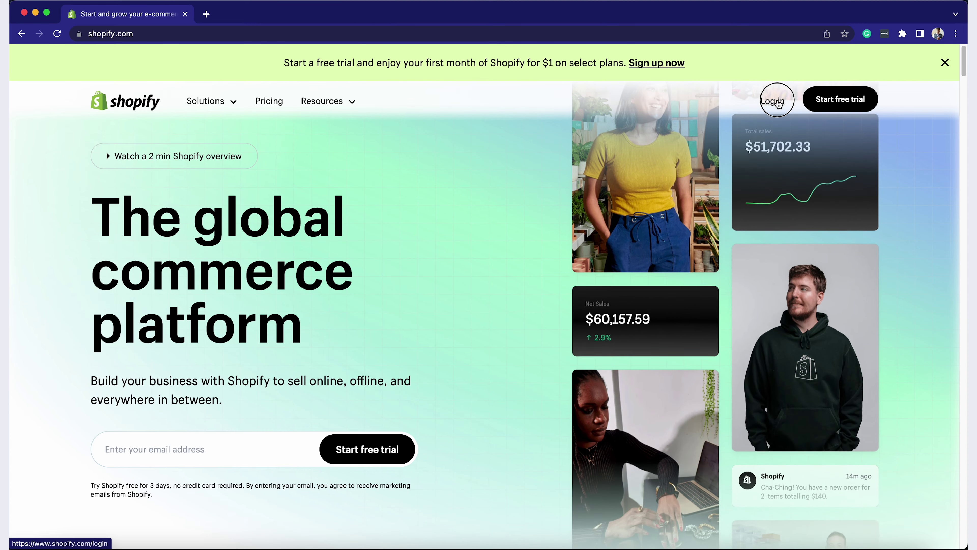
{"action": "left_click", "coordinate": [774, 101]}
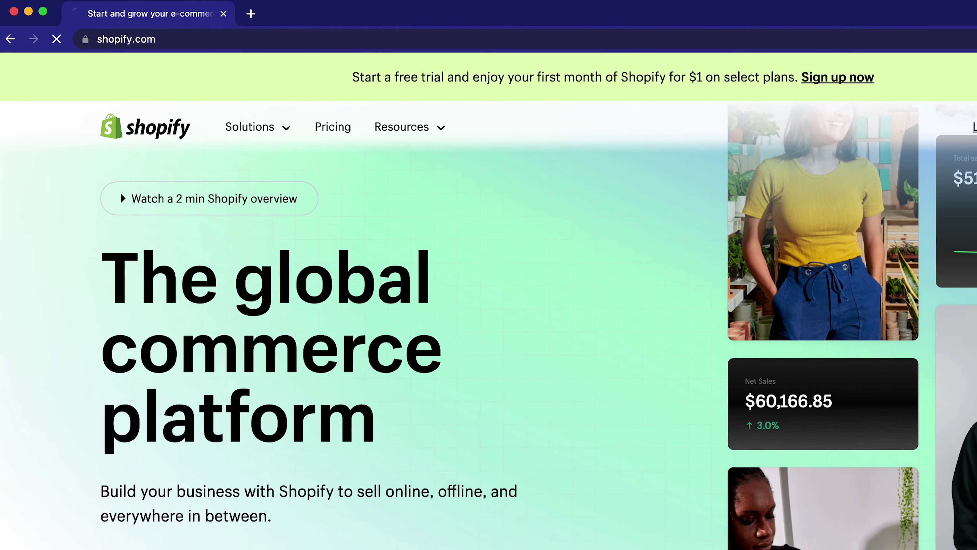
{"action": "left_click", "coordinate": [807, 106]}
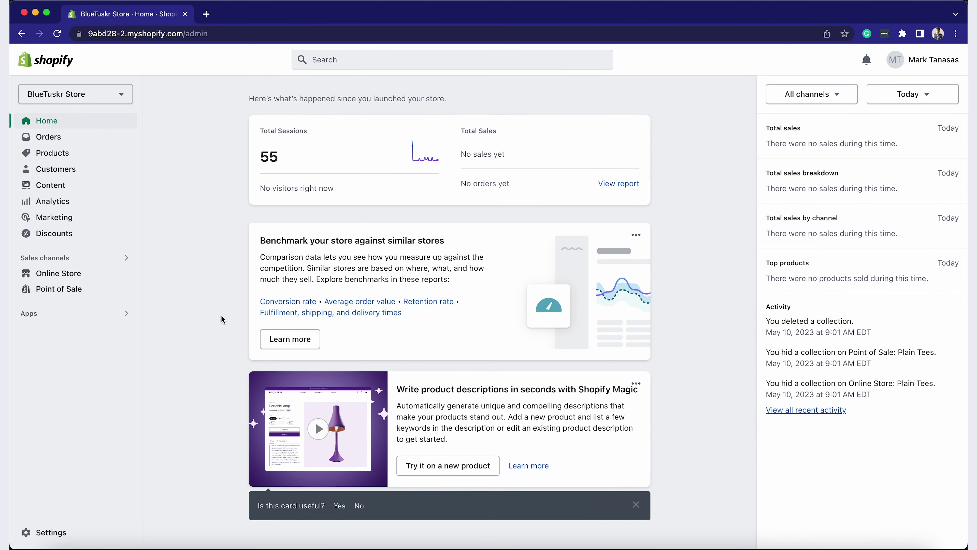
- Start a new product collection titled "Plain Tees" and enter a description promoting high-quality plain T-shirts made from 100% premium cotton
{"action": "left_click", "coordinate": [79, 161]}
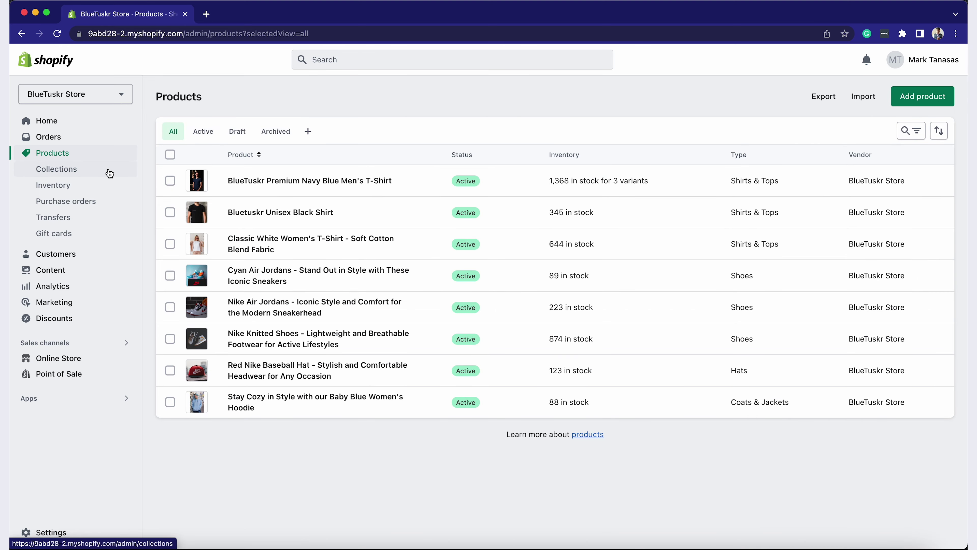
{"action": "left_click", "coordinate": [110, 173]}
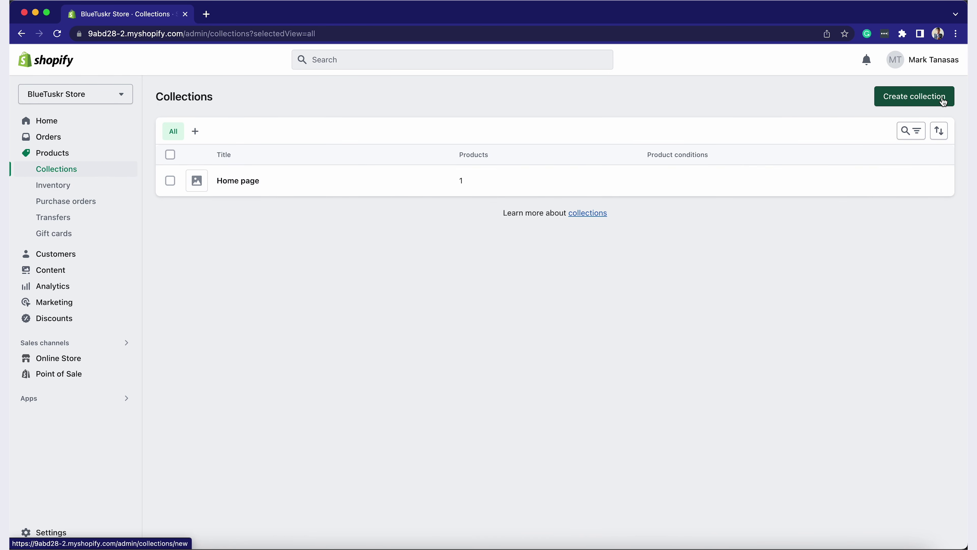
{"action": "left_click", "coordinate": [944, 104]}
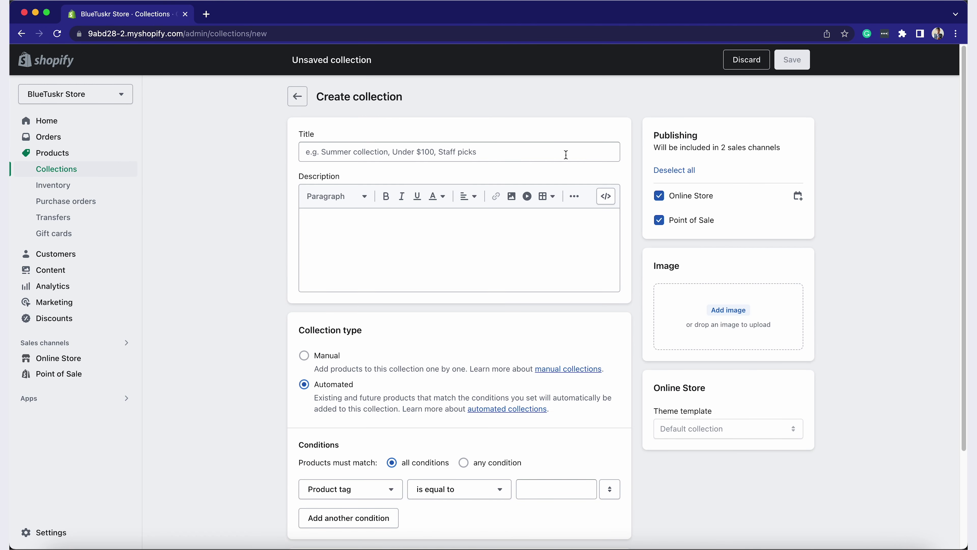
{"action": "left_click", "coordinate": [564, 156]}
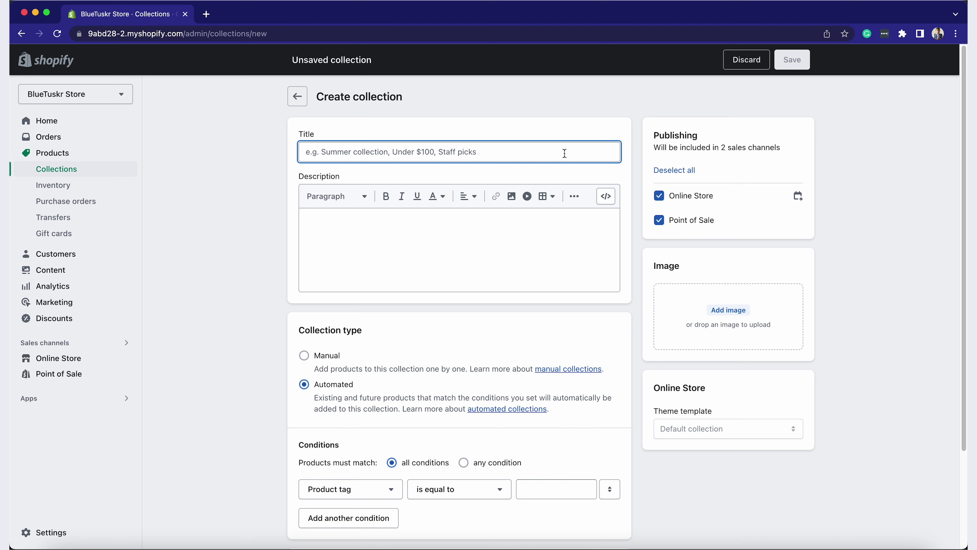
{"action": "type", "text": "Plain Tees"}
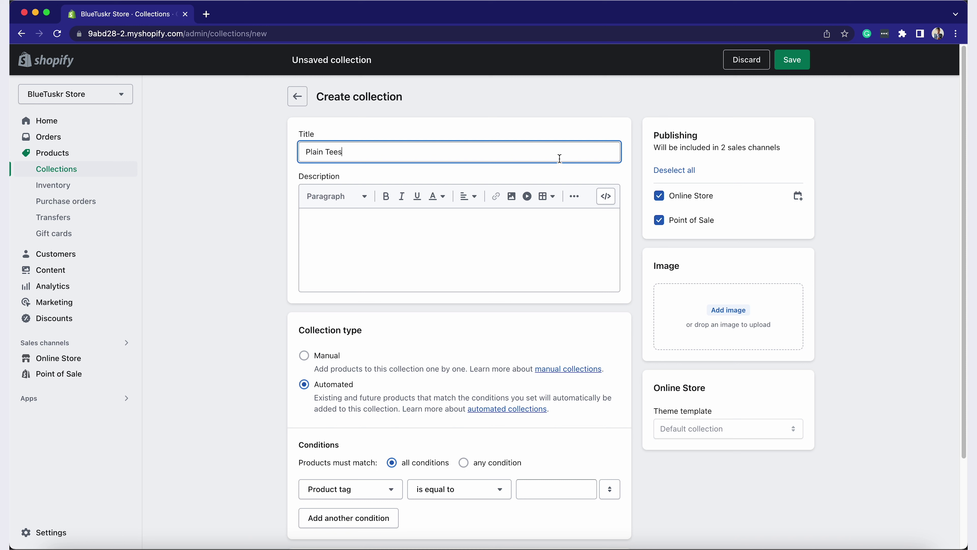
{"action": "left_click", "coordinate": [499, 238]}
{"action": "type", "text": "Discover our collection of high-quality Plain T-Shirts, perfect for any occasion. Made from 100% premium cotton, these T-Shirts offer both comfort and durability. Choose from a range of colors and sizes to find the perfect fit for you. Our Plain T-Shirts are ideal for customization, whether you're printing your company logo or creating a personalized gift. With a timeless design and superior quality, these T-Shirts are sure to become a staple in your wardrobe. Shop now and experience the perfect blend of style and comfort with our Plain T-Shirts collection."}
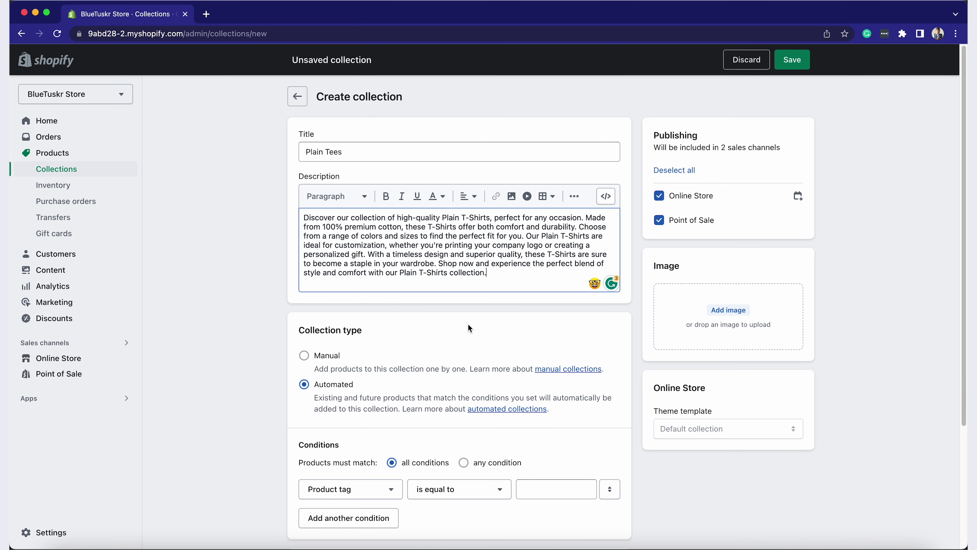
- Set the collection type to Manual, add the image of colourful T-shirts on hangers, and save the collection
{"action": "scroll", "coordinate": [594, 330], "scroll_direction": "down", "scroll_amount": 1}
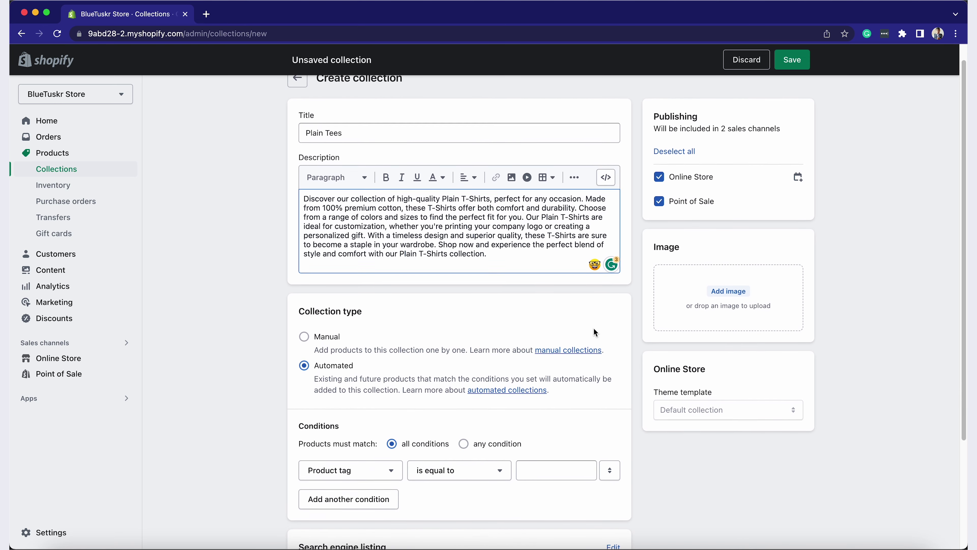
{"action": "left_click", "coordinate": [330, 343]}
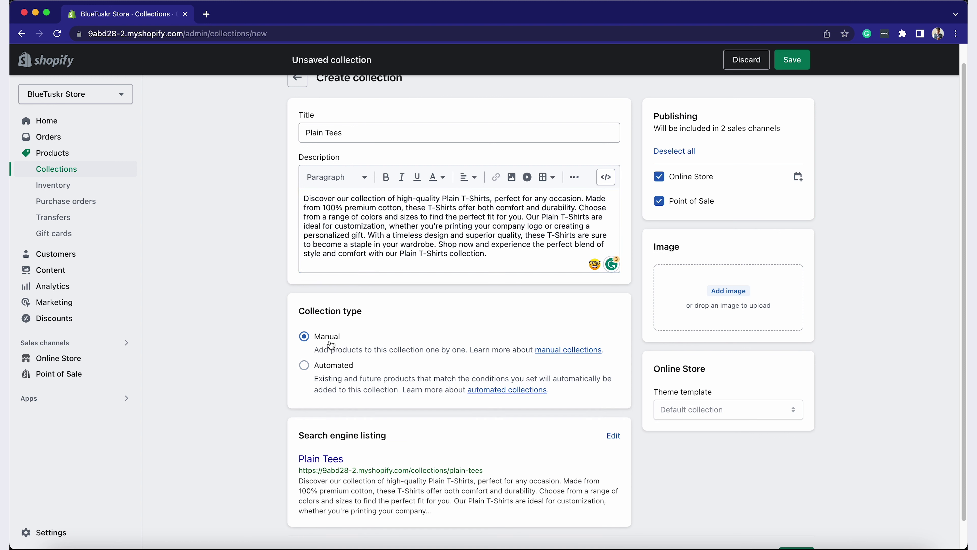
{"action": "scroll", "coordinate": [586, 412], "scroll_direction": "up", "scroll_amount": 1}
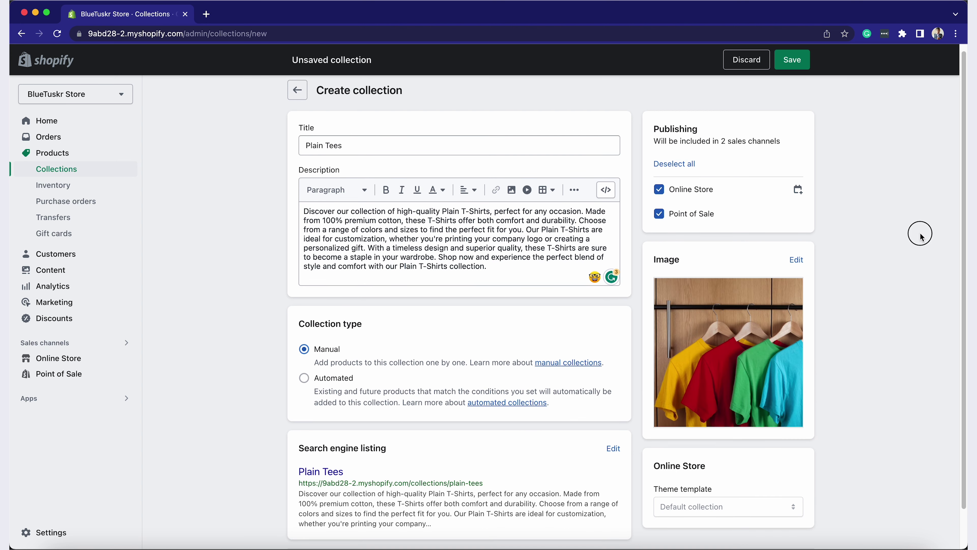
{"action": "scroll", "coordinate": [917, 235], "scroll_direction": "up", "scroll_amount": 1}
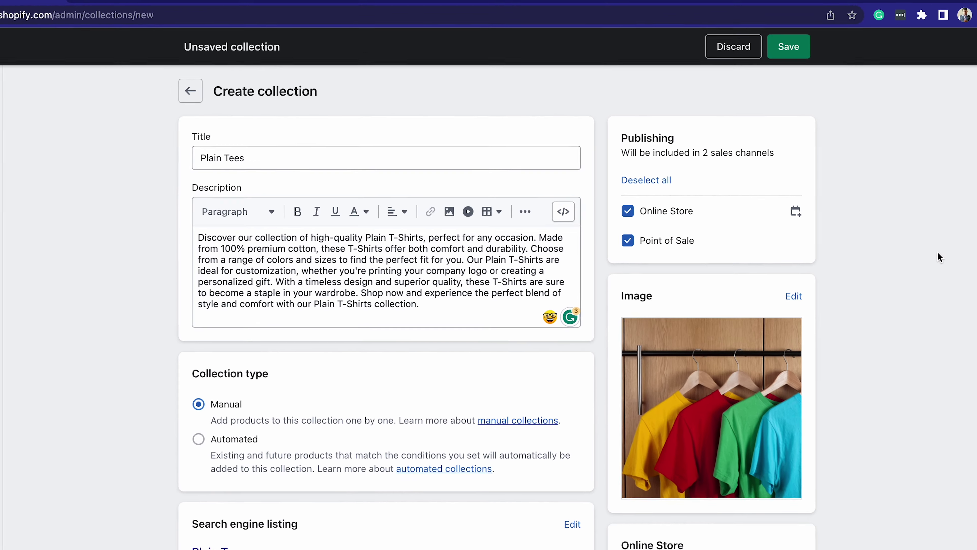
{"action": "left_click", "coordinate": [786, 63]}
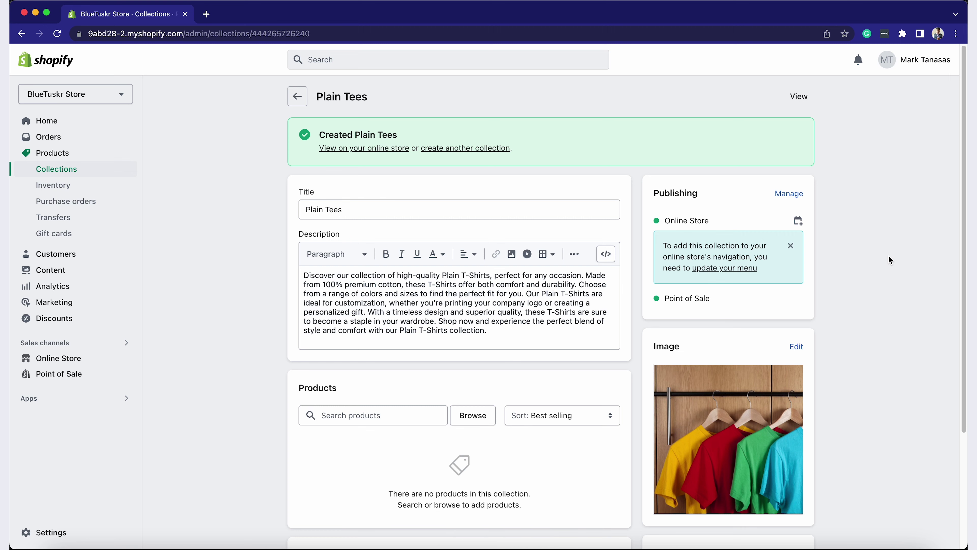
- Add the Premium Navy Blue Men's T-Shirt, Unisex Black Shirt and Classic White Women's T-Shirt to the Plain Tees collection
{"action": "scroll", "coordinate": [890, 260], "scroll_direction": "down", "scroll_amount": 5}
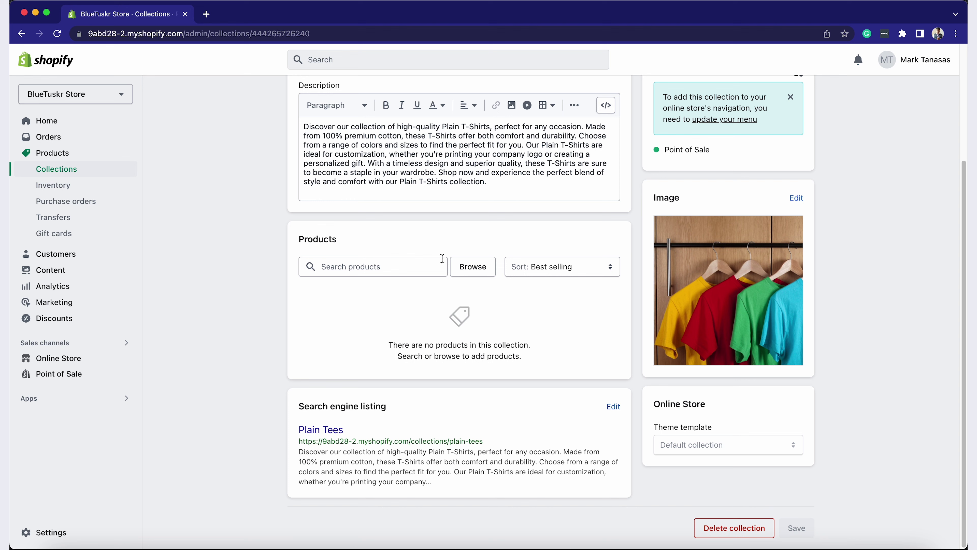
{"action": "left_click", "coordinate": [351, 262]}
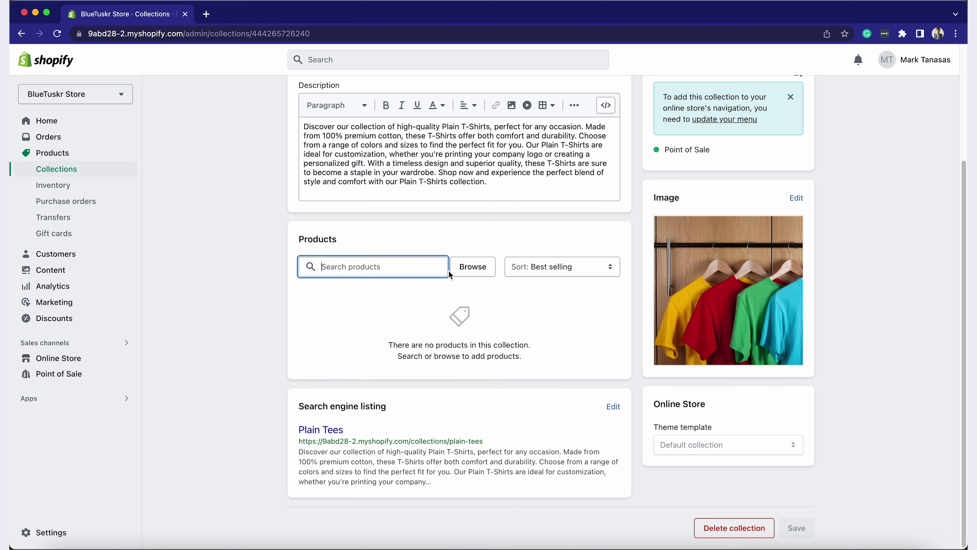
{"action": "left_click", "coordinate": [465, 267]}
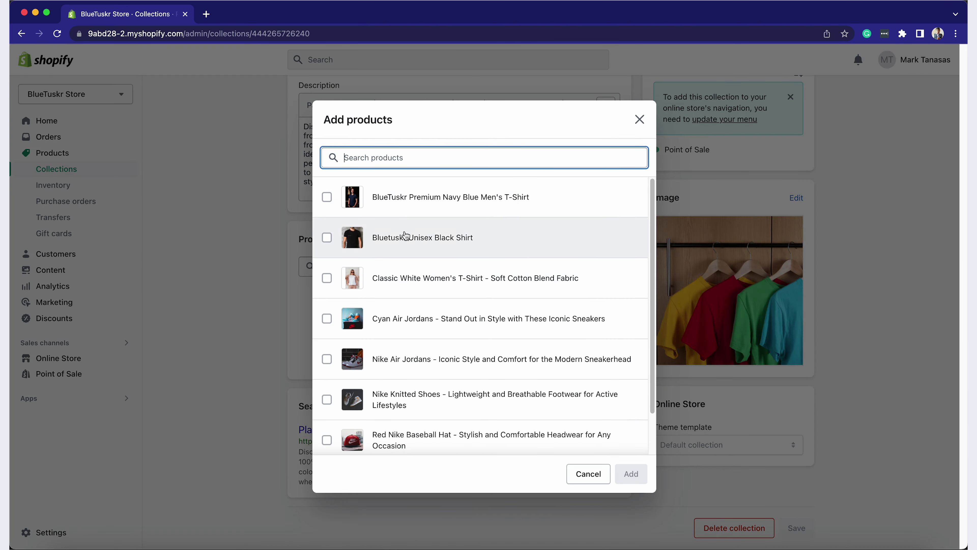
{"action": "left_click", "coordinate": [330, 198]}
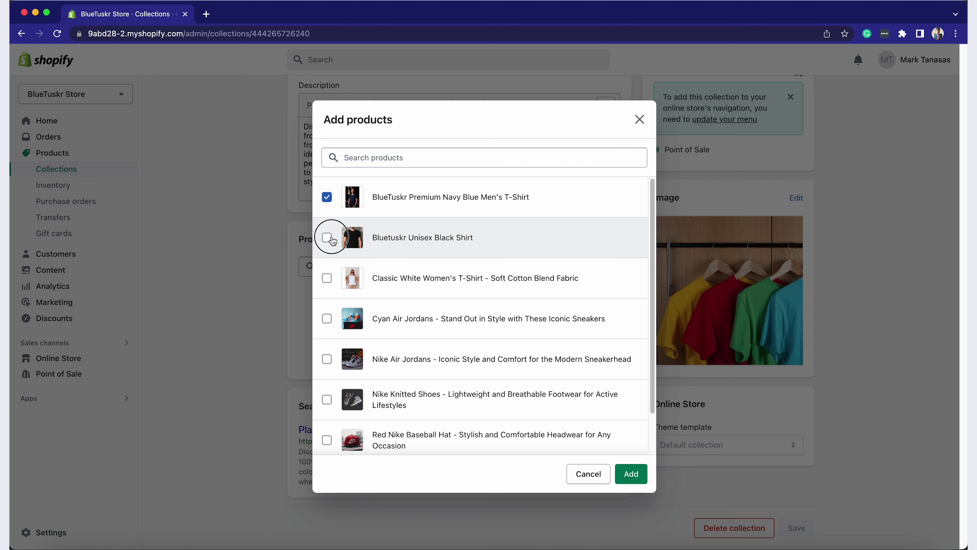
{"action": "left_click", "coordinate": [329, 238]}
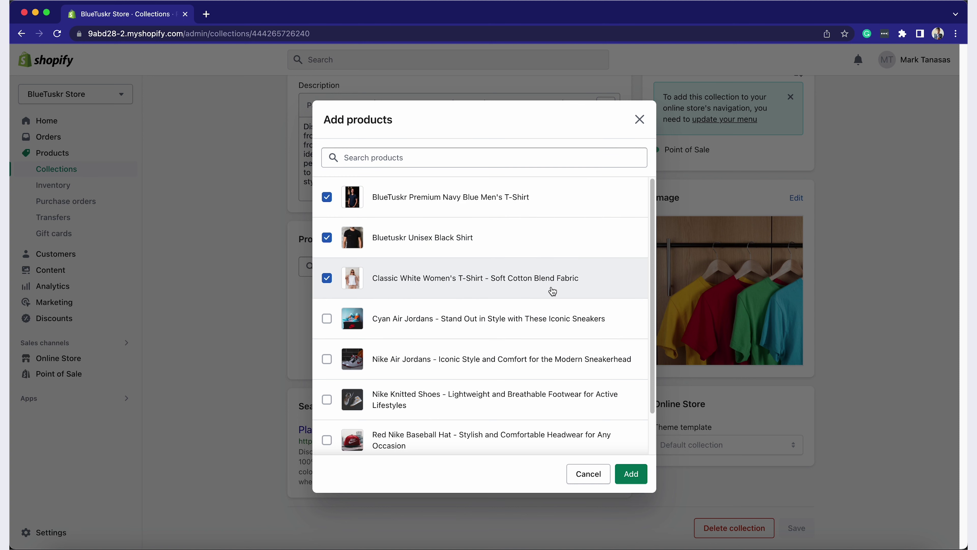
{"action": "scroll", "coordinate": [604, 398], "scroll_direction": "down", "scroll_amount": 2}
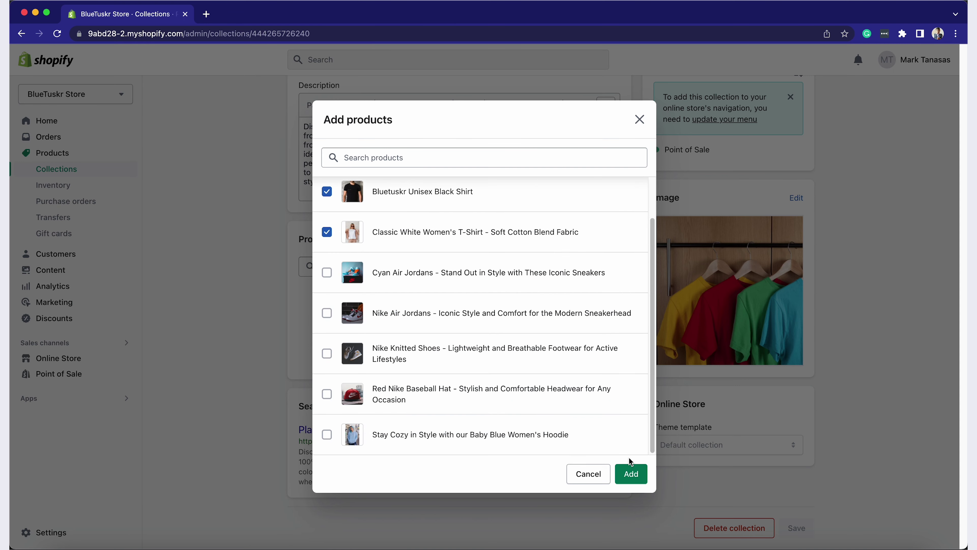
{"action": "left_click", "coordinate": [630, 471]}
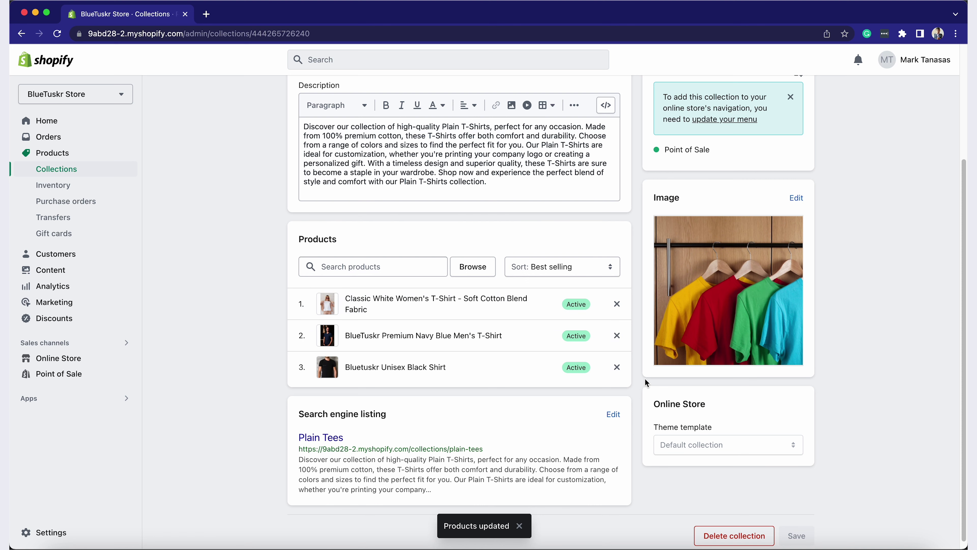
- Add an item named "Plain Tees" to the online store's main menu, linked to the Plain Tees collection
{"action": "scroll", "coordinate": [662, 447], "scroll_direction": "up", "scroll_amount": 4}
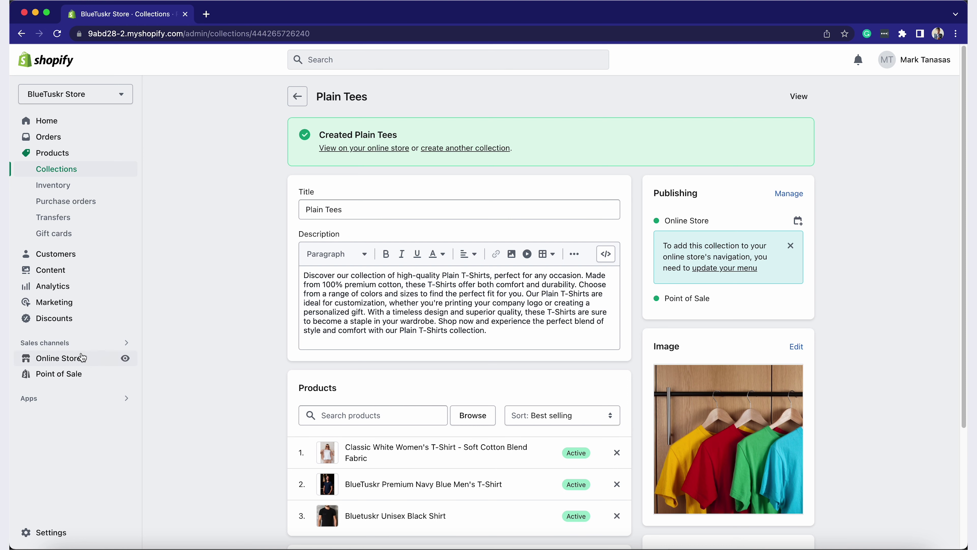
{"action": "left_click", "coordinate": [82, 357]}
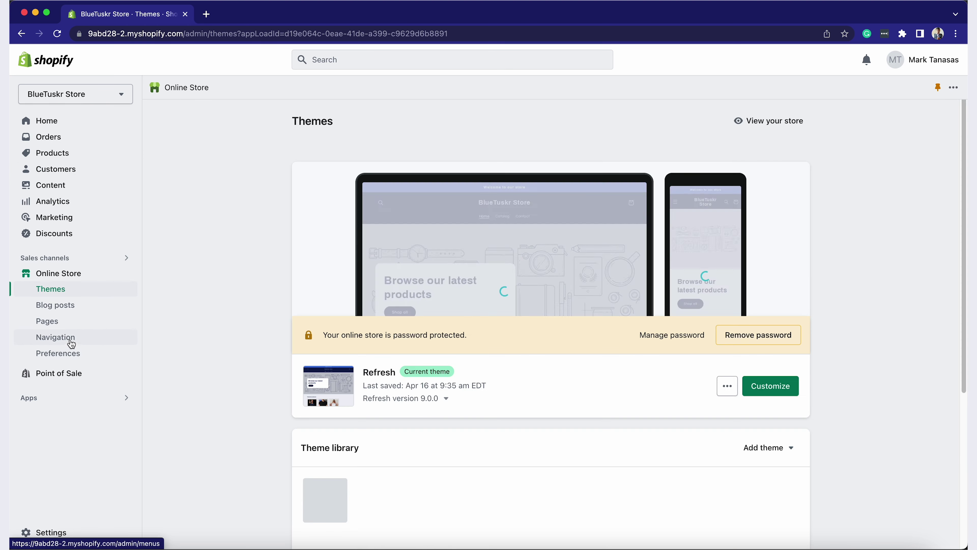
{"action": "left_click", "coordinate": [71, 343]}
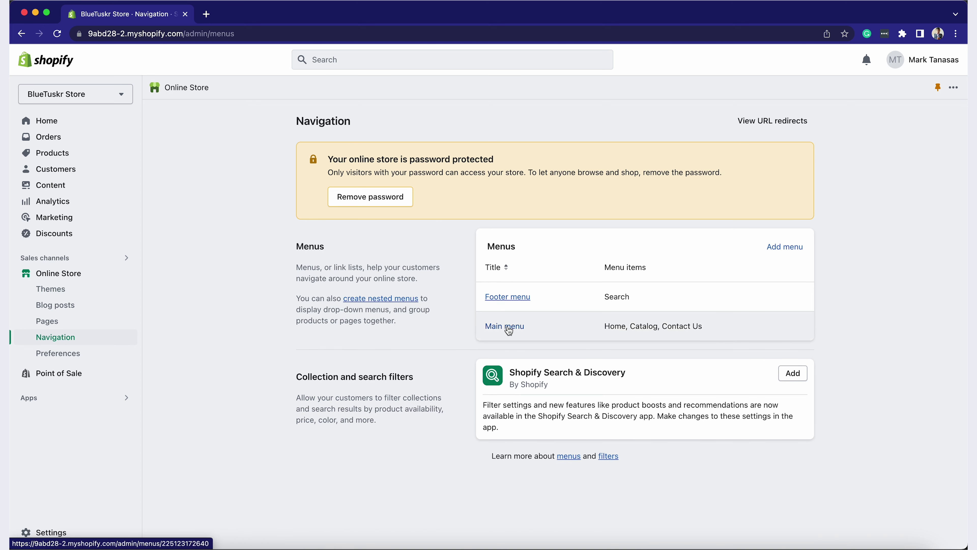
{"action": "left_click", "coordinate": [507, 328]}
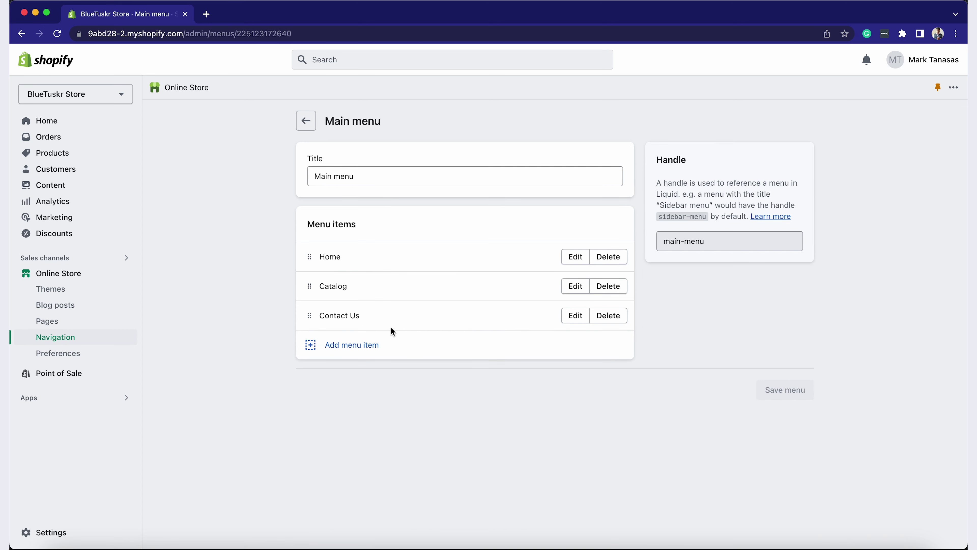
{"action": "left_click", "coordinate": [345, 343]}
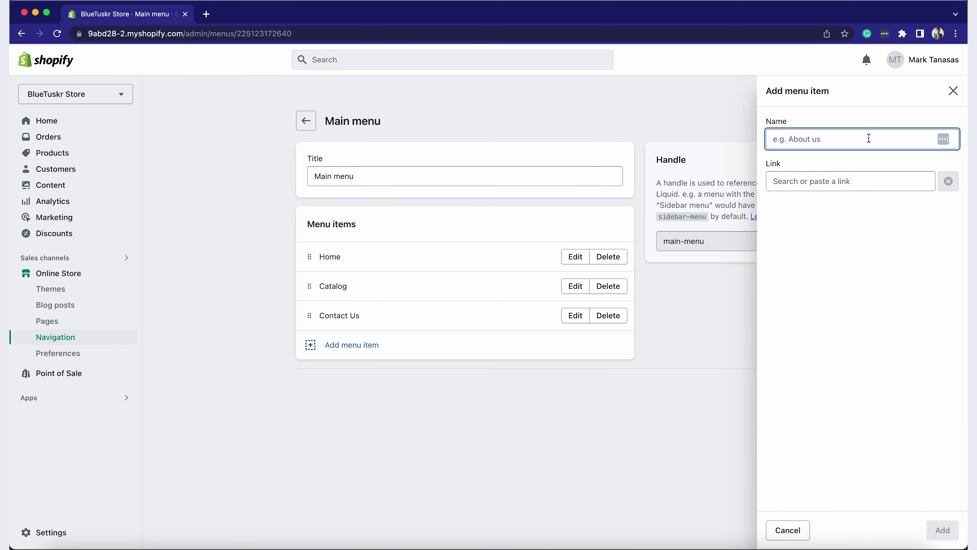
{"action": "type", "text": "Plain Tees"}
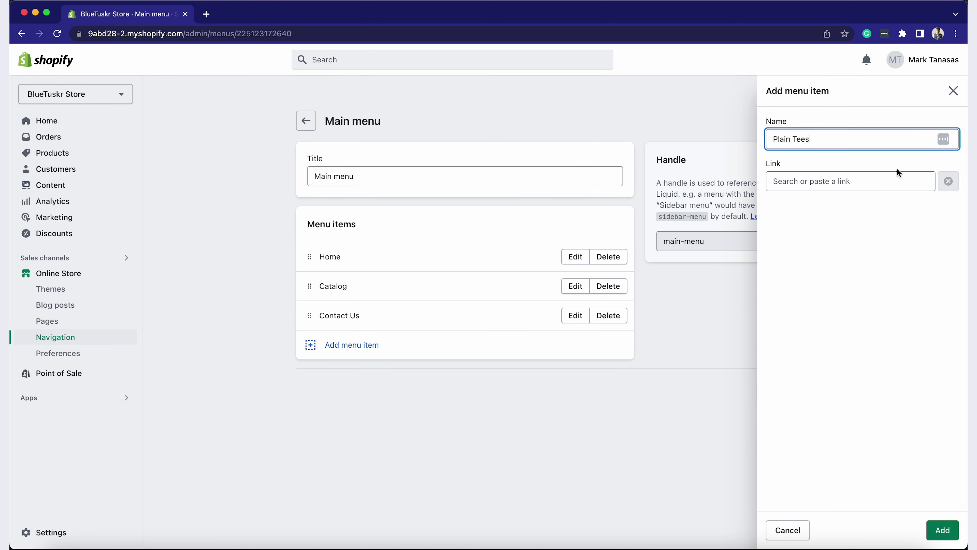
{"action": "left_click", "coordinate": [899, 175]}
{"action": "left_click", "coordinate": [829, 249]}
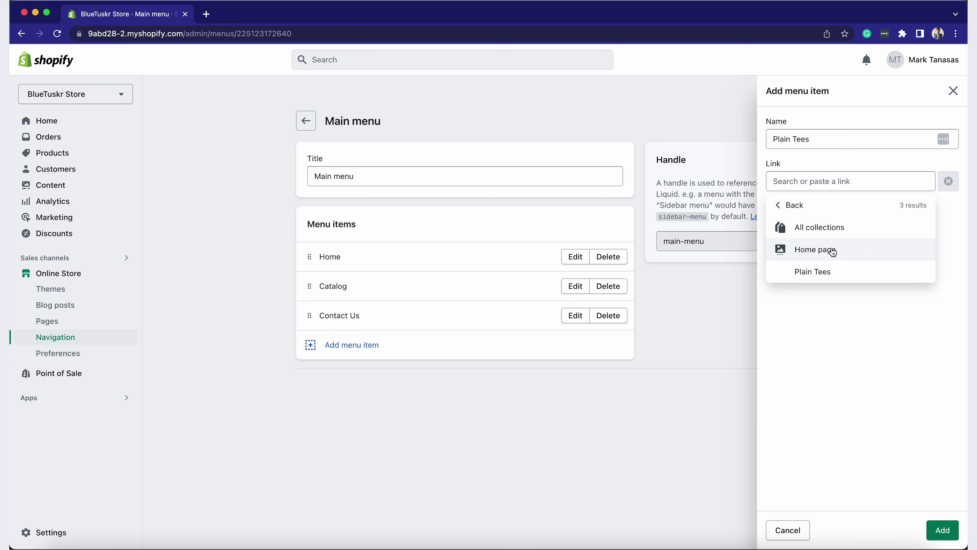
{"action": "left_click", "coordinate": [829, 273]}
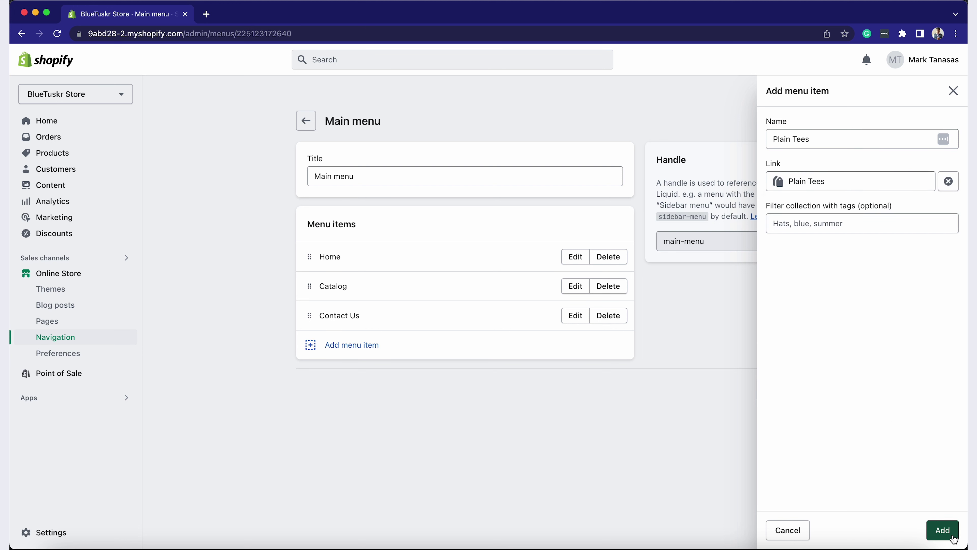
{"action": "left_click", "coordinate": [949, 539]}
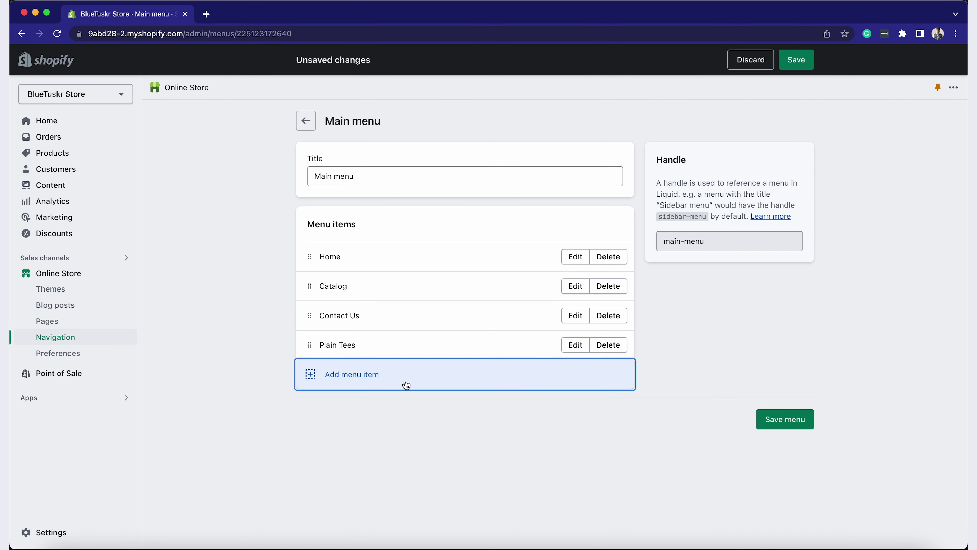
- Nest the Plain Tees menu item under Catalog in the main menu
{"action": "left_click", "coordinate": [332, 347]}
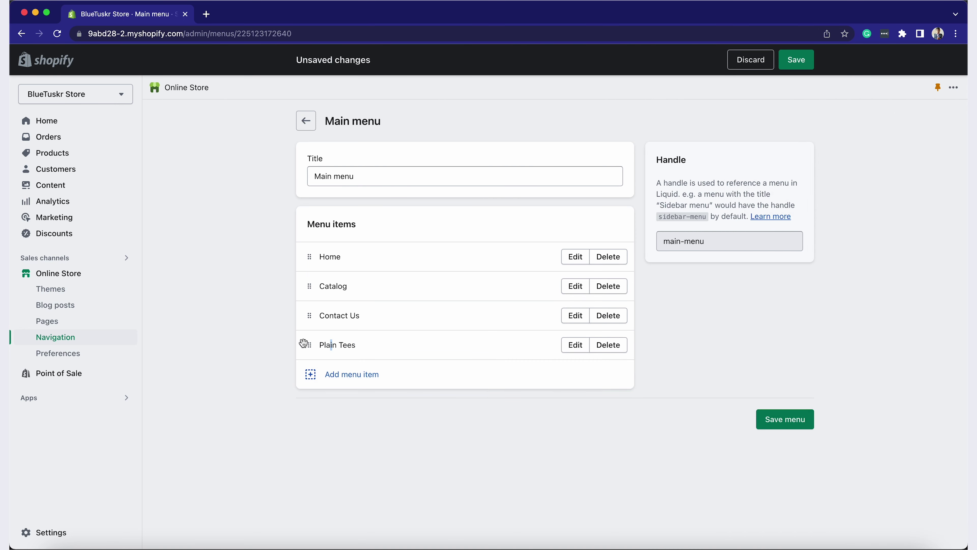
{"action": "left_click_drag", "start_coordinate": [304, 343], "coordinate": [339, 317]}
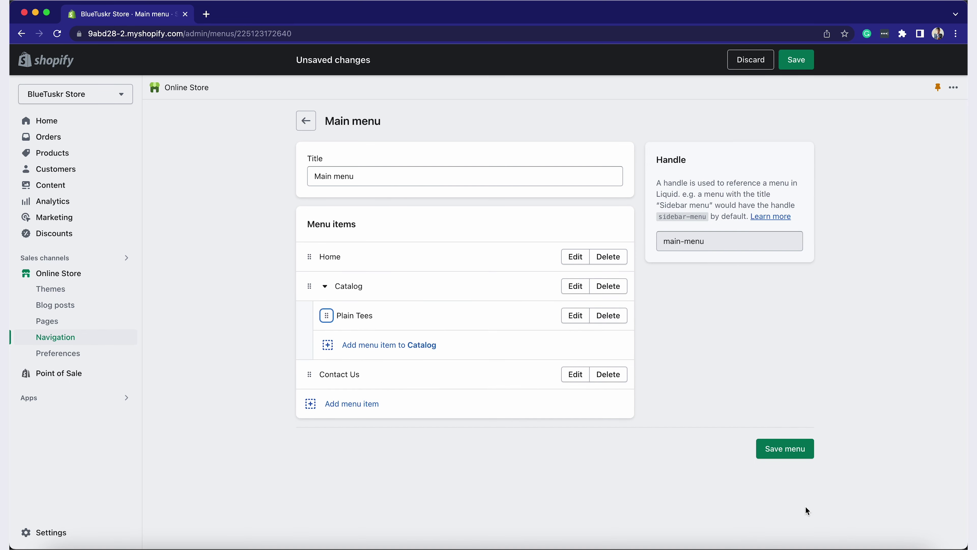
- Save the main menu and open the storefront to view the live online store
{"action": "left_click", "coordinate": [775, 451]}
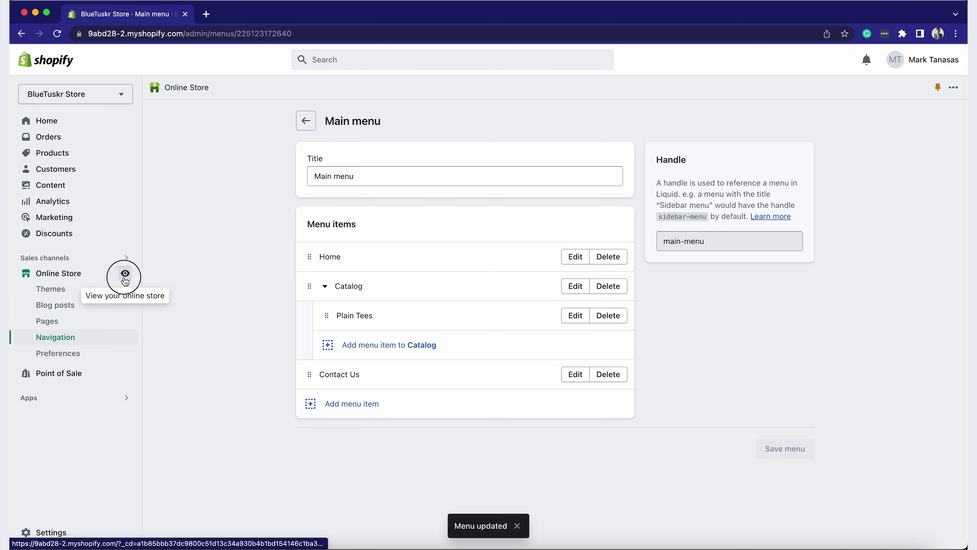
{"action": "left_click", "coordinate": [125, 276]}
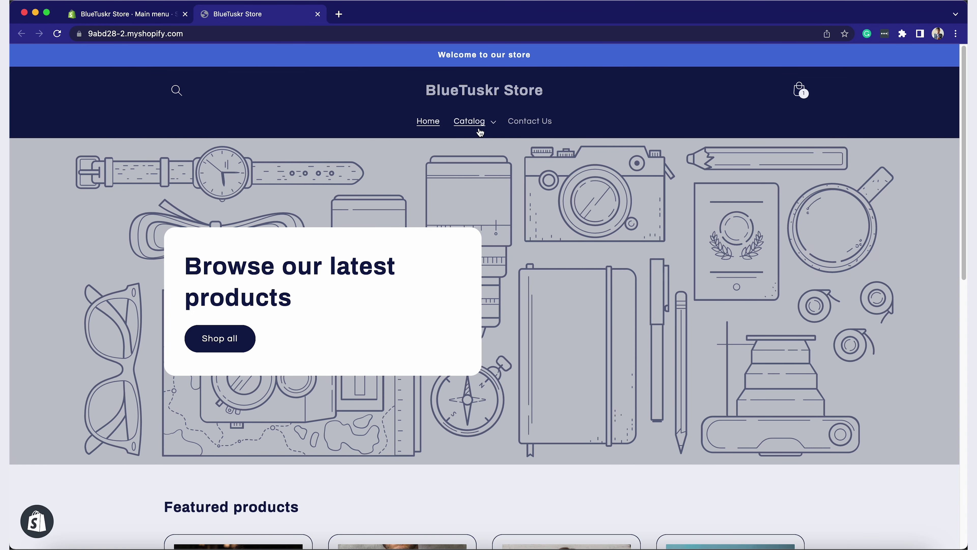
- Visit the Plain Tees collection through the storefront's Catalog submenu and examine its description, product cards and menu entry
{"action": "left_click", "coordinate": [493, 123]}
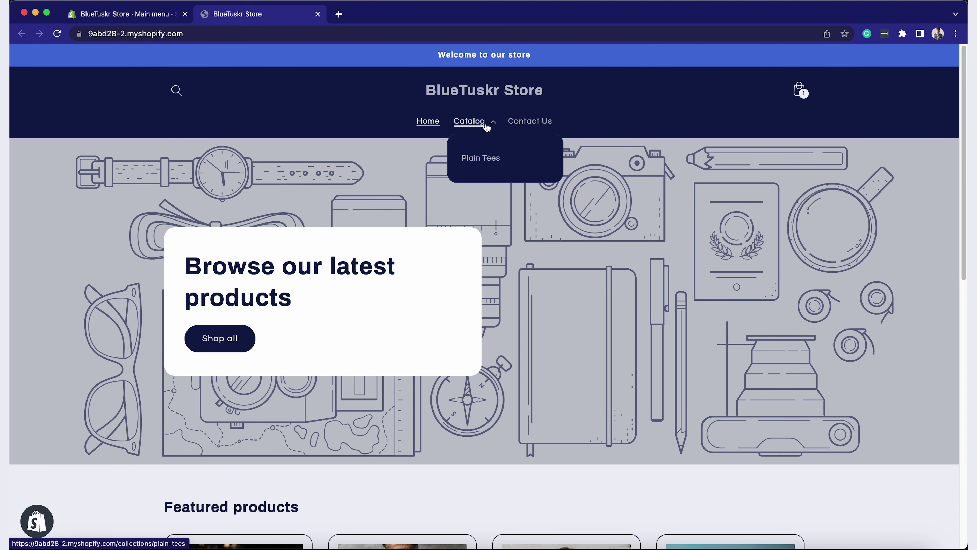
{"action": "left_click", "coordinate": [503, 157]}
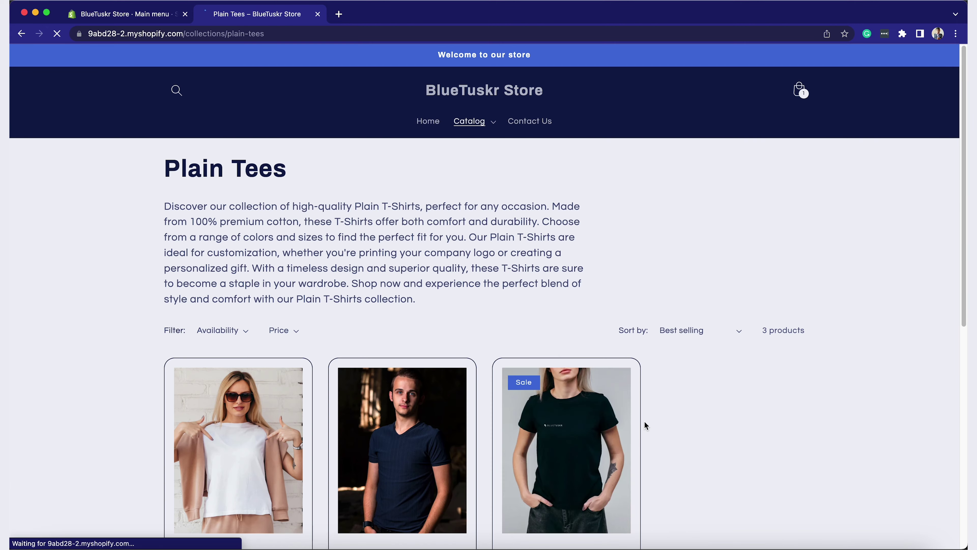
{"action": "scroll", "coordinate": [598, 315], "scroll_direction": "down", "scroll_amount": 7}
{"action": "scroll", "coordinate": [594, 344], "scroll_direction": "up", "scroll_amount": 7}
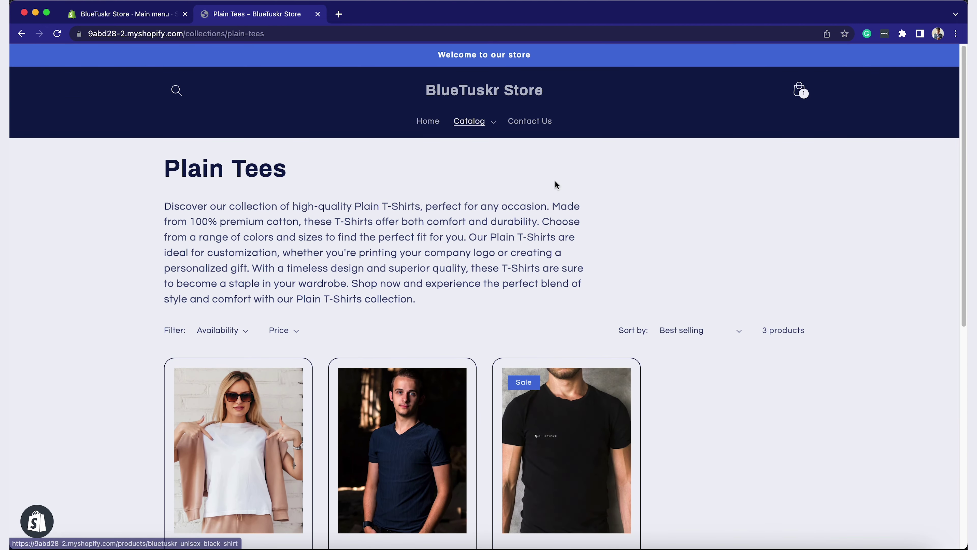
{"action": "left_click", "coordinate": [470, 122]}
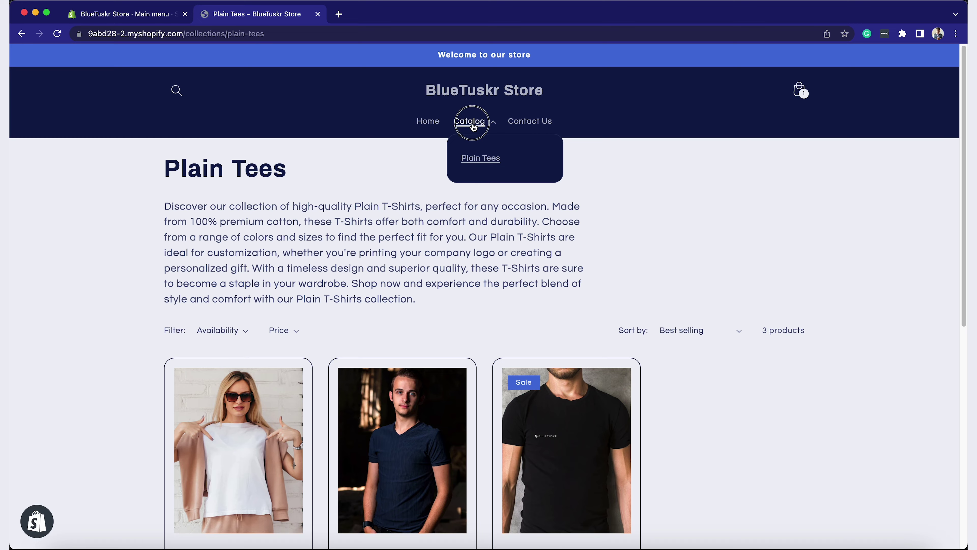
{"action": "left_click", "coordinate": [472, 122]}
{"action": "scroll", "coordinate": [560, 249], "scroll_direction": "down", "scroll_amount": 7}
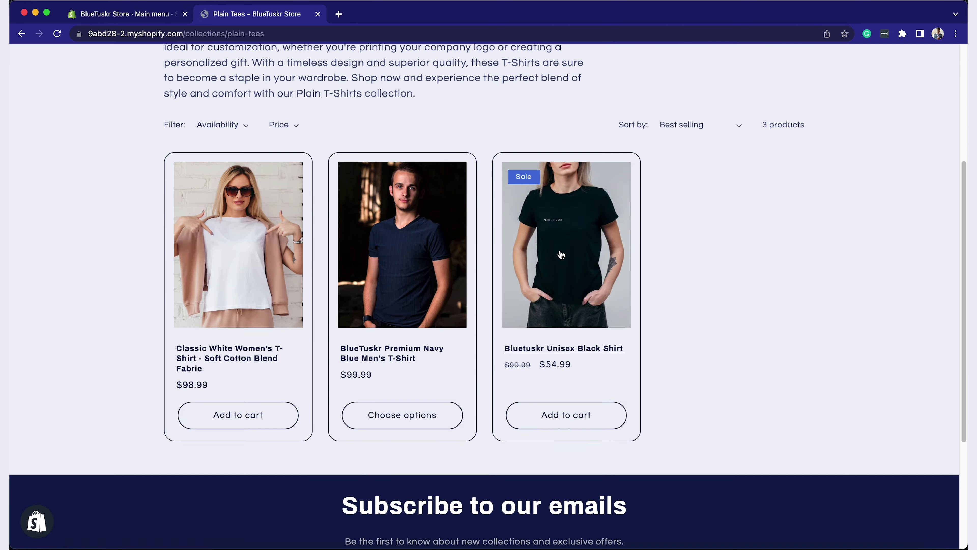
{"action": "scroll", "coordinate": [589, 281], "scroll_direction": "up", "scroll_amount": 2}
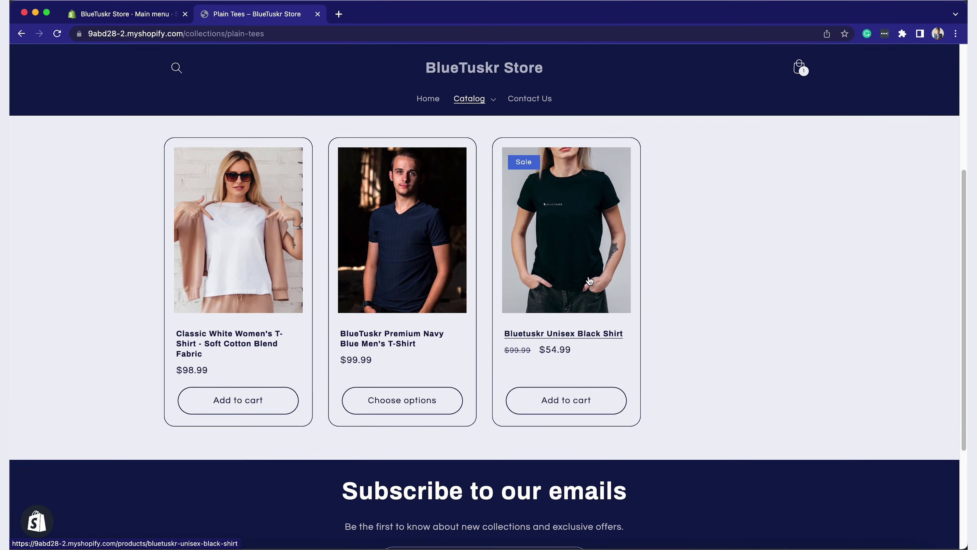